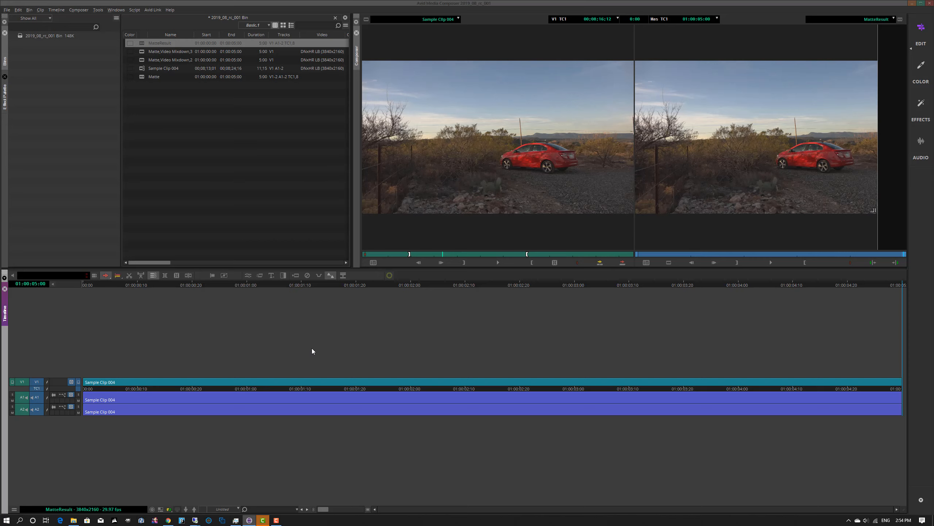
Add two new video tracks, V2 and V3, above the Sample Clip 004 track in the MatteResult sequence.
key("ctrl+y")
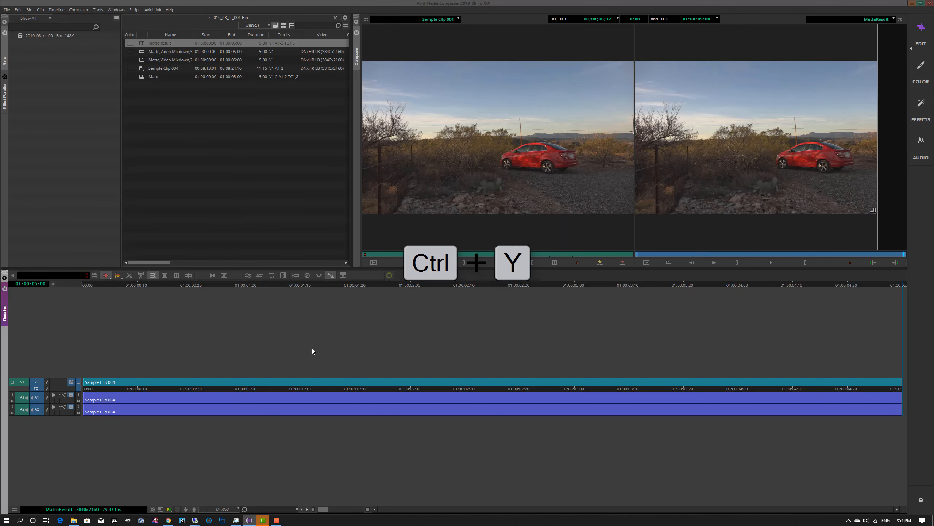
key("ctrl+y")
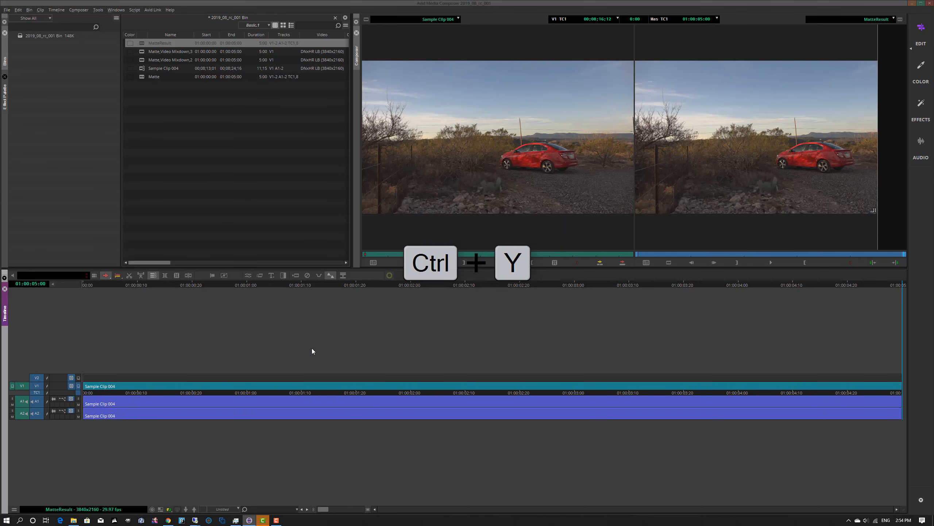
key("ctrl+y")
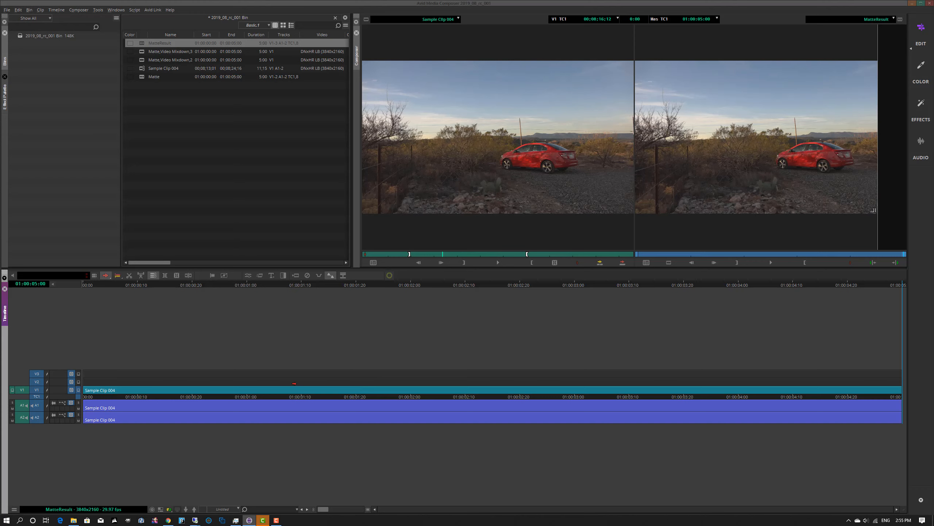
Place Matte,Video Mixdown,2 on track V2 and Matte,Video Mixdown,3 on track V3, both starting at the beginning of the sequence.
double_click(142, 60)
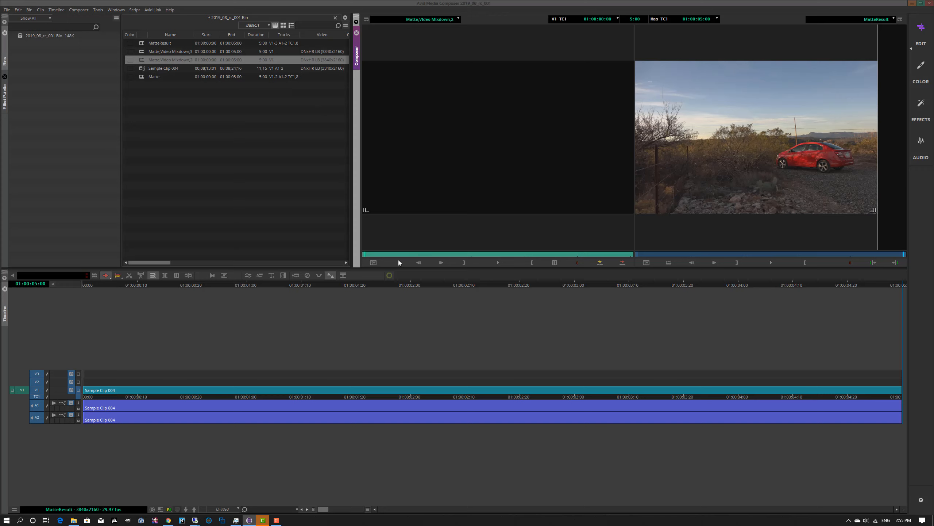
left_click(440, 254)
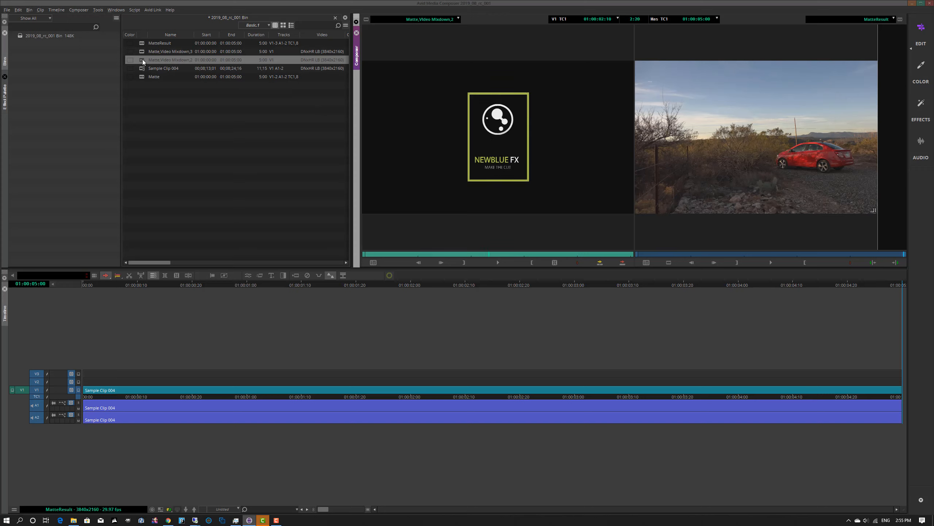
left_click_drag(143, 59, 89, 384)
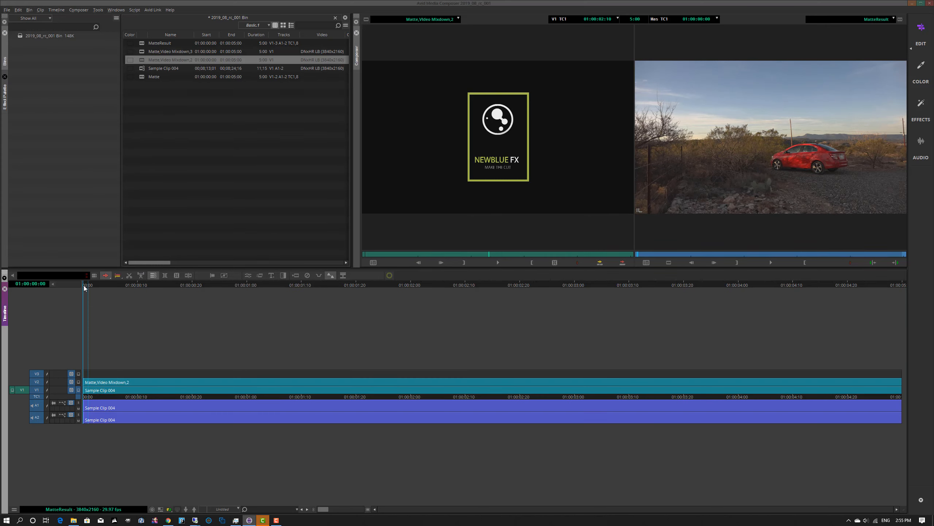
left_click_drag(84, 285, 122, 306)
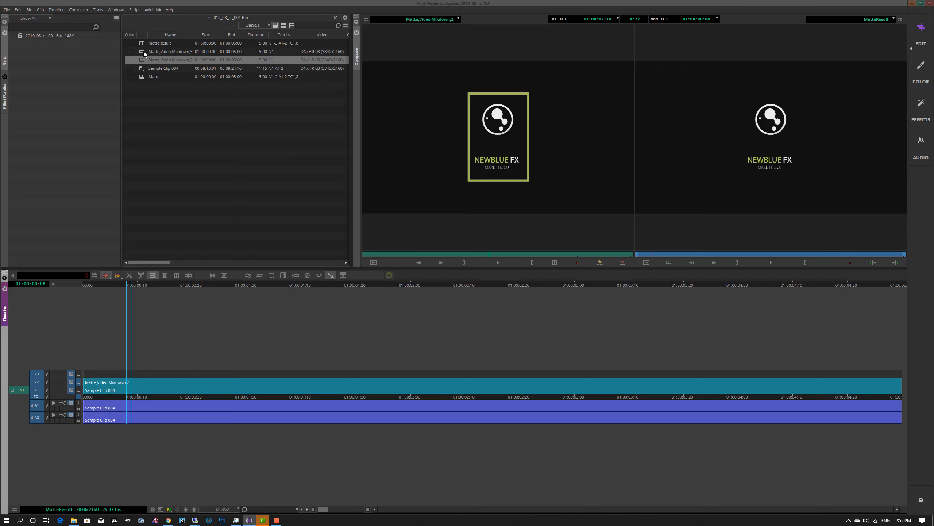
left_click_drag(142, 51, 105, 375)
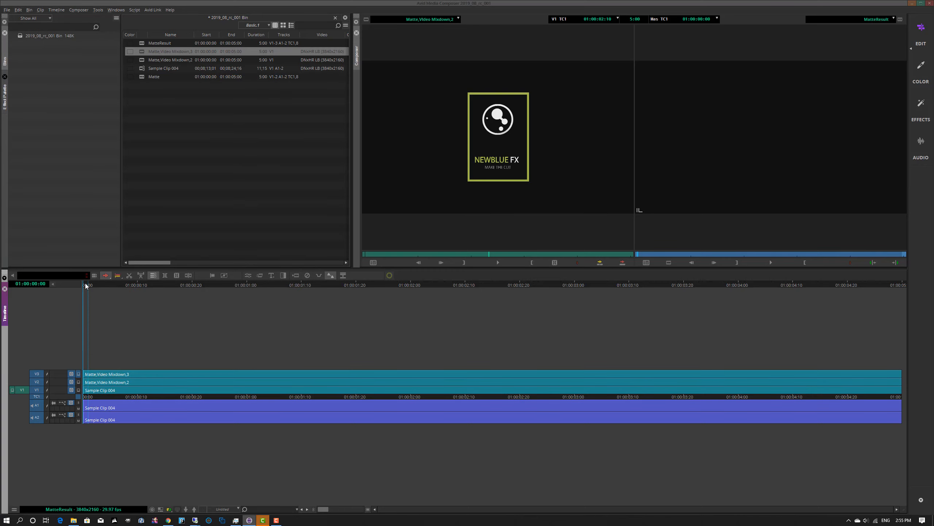
Compare the background clip, colour fill and black-and-white matte by monitoring the video tracks one at a time, ending on V3.
left_click(78, 390)
left_click(79, 382)
left_click_drag(87, 288, 228, 308)
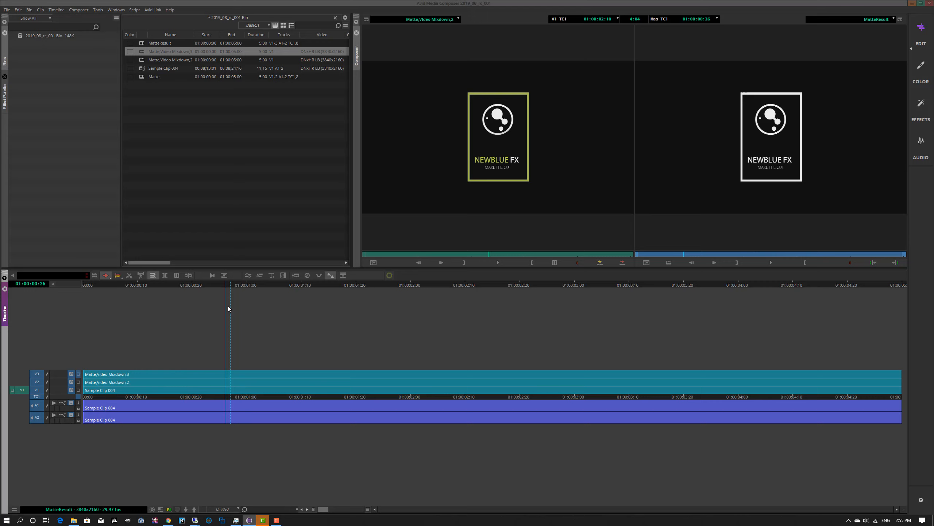
left_click(79, 382)
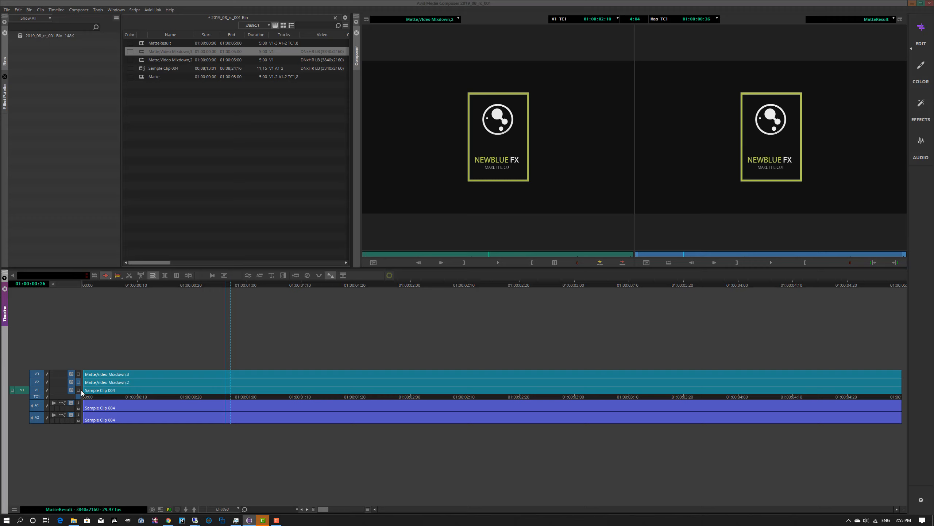
left_click(79, 389)
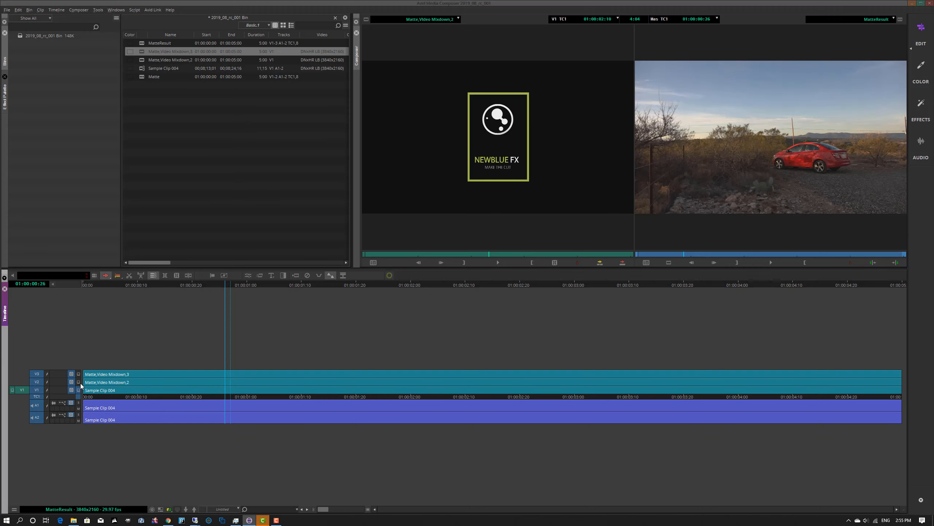
left_click(79, 374)
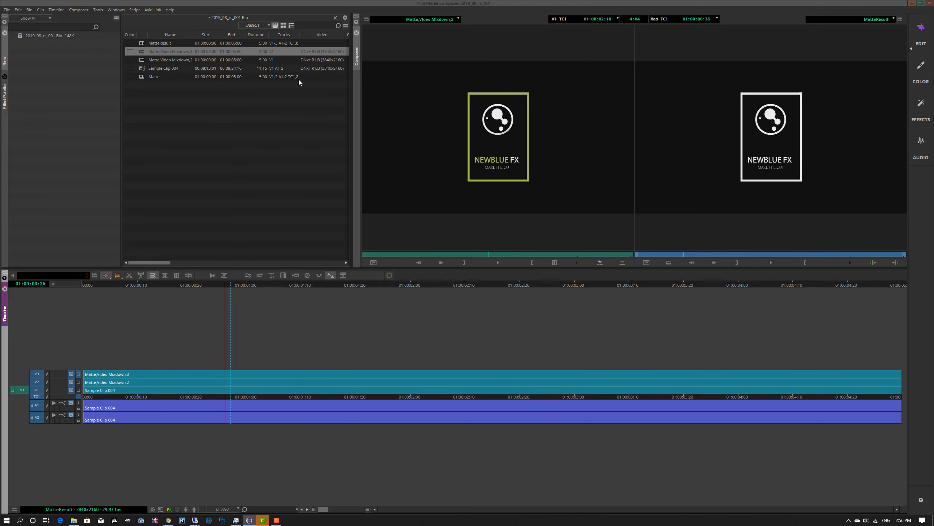
Switch to the effects workspace, search the effects for "matte" and apply Matte Key to the clip on V3.
left_click(923, 105)
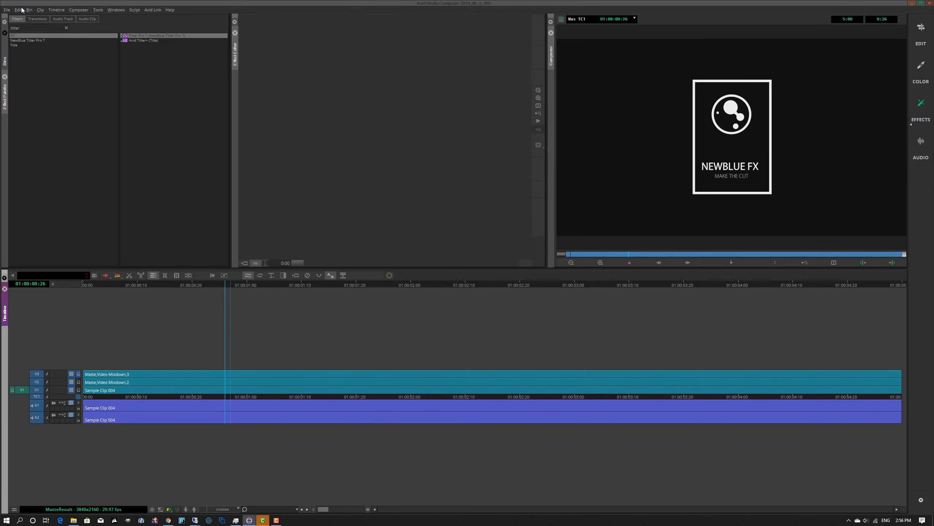
left_click(29, 30)
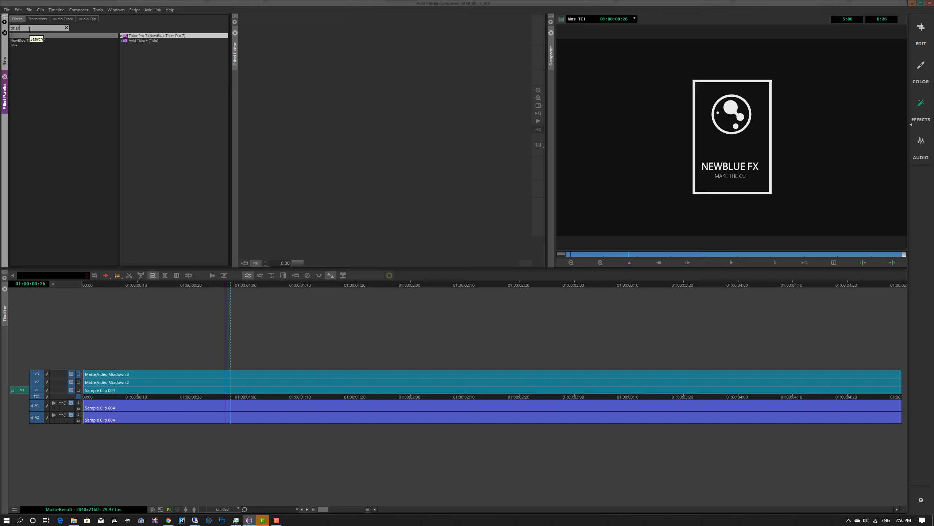
key("BackSpace")
key("BackSpace")
key("BackSpace")
key("BackSpace")
key("BackSpace")
key("BackSpace")
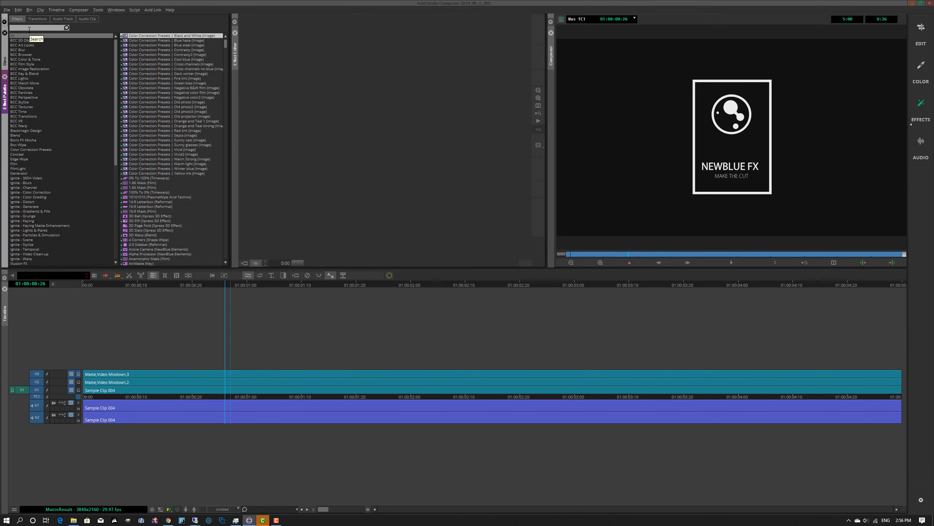
type("matte")
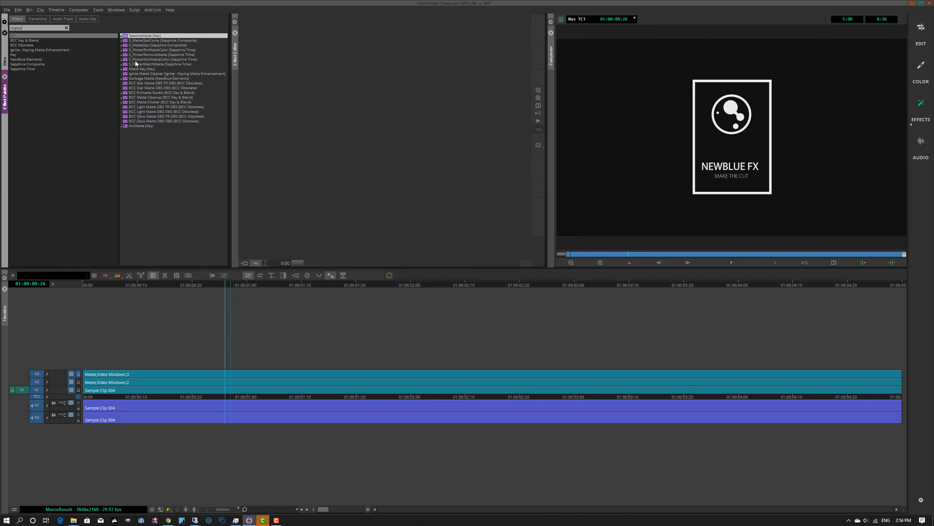
left_click(127, 69)
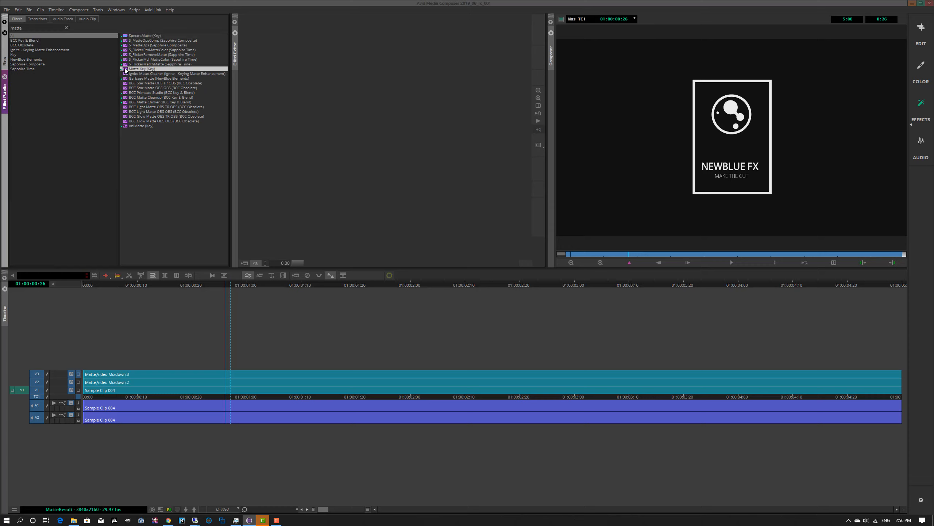
left_click_drag(125, 70, 474, 373)
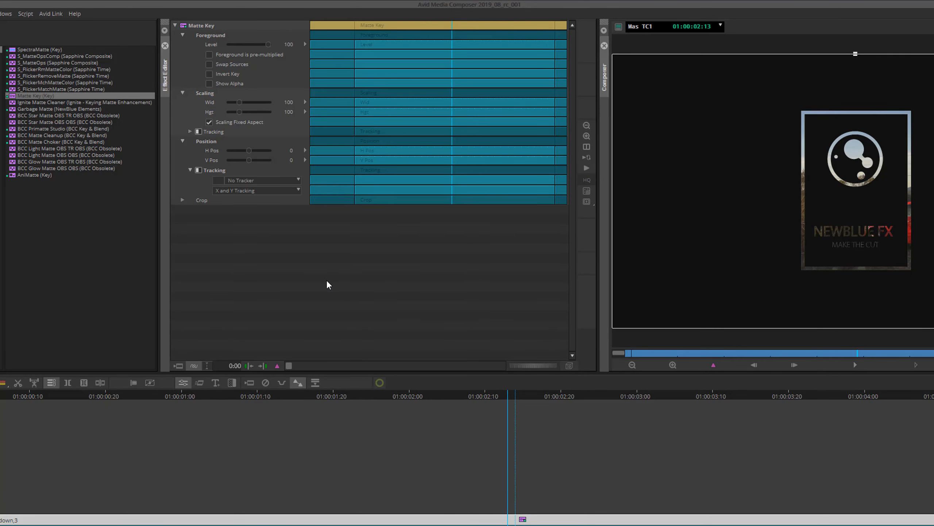
Invert the Matte Key, set its horizontal position to -139 and review the composited logo at earlier frames.
left_click(209, 75)
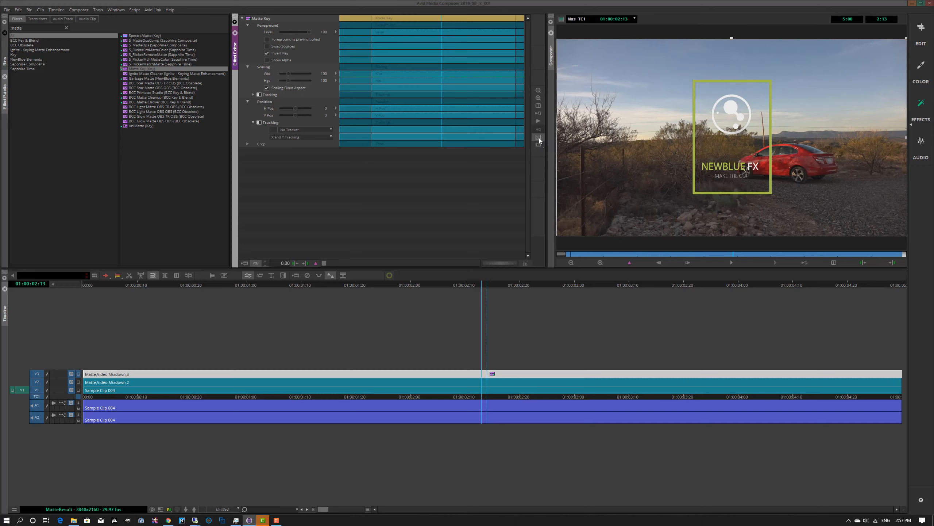
left_click_drag(295, 108, 294, 108)
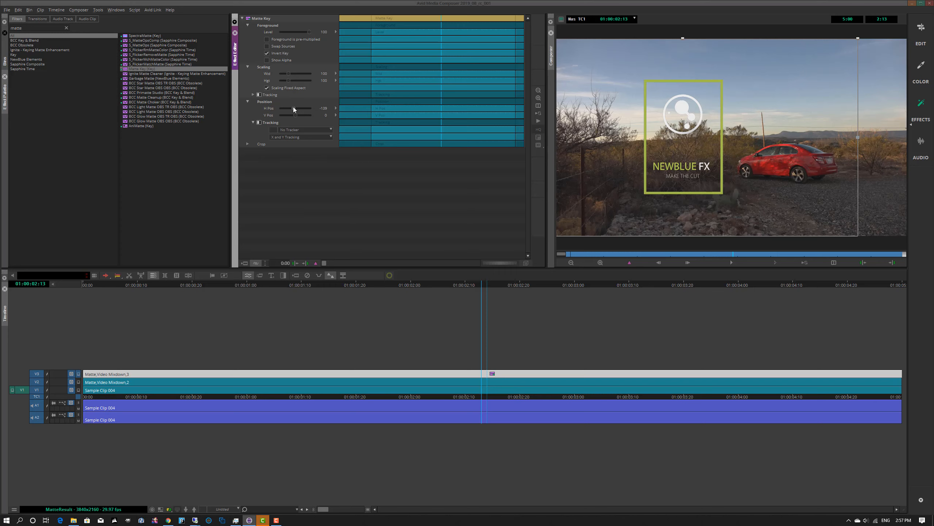
left_click(575, 254)
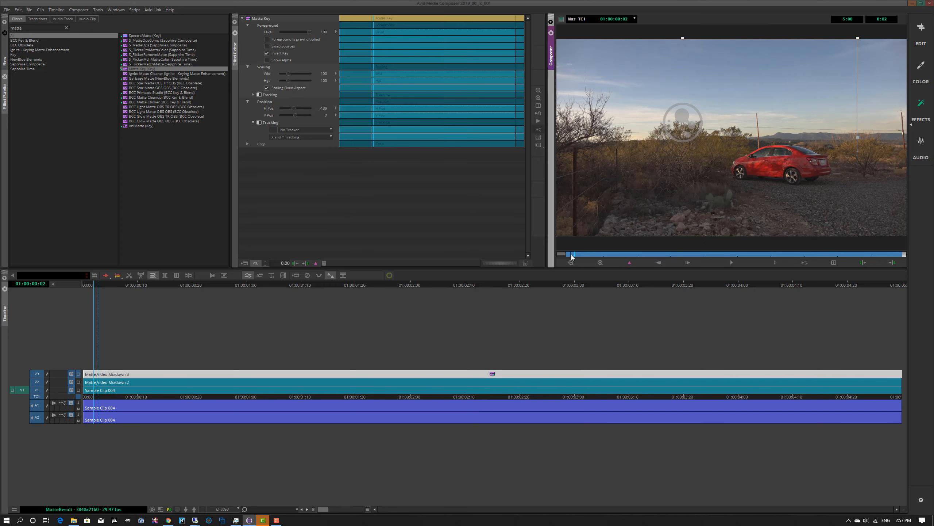
left_click_drag(595, 255, 632, 251)
left_click(608, 253)
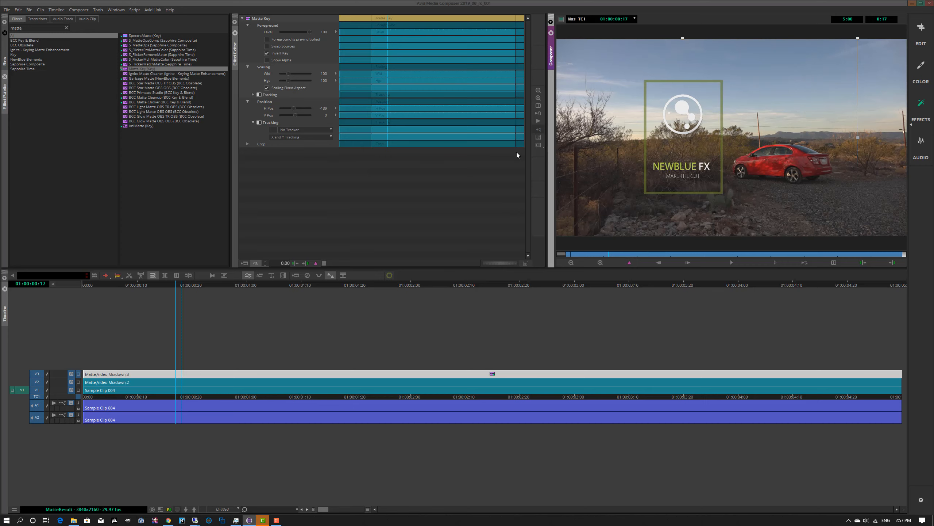
Open the tracking tool, place the Point A tracker on the branch tips of the central bush and move the tracking window clear.
left_click(538, 137)
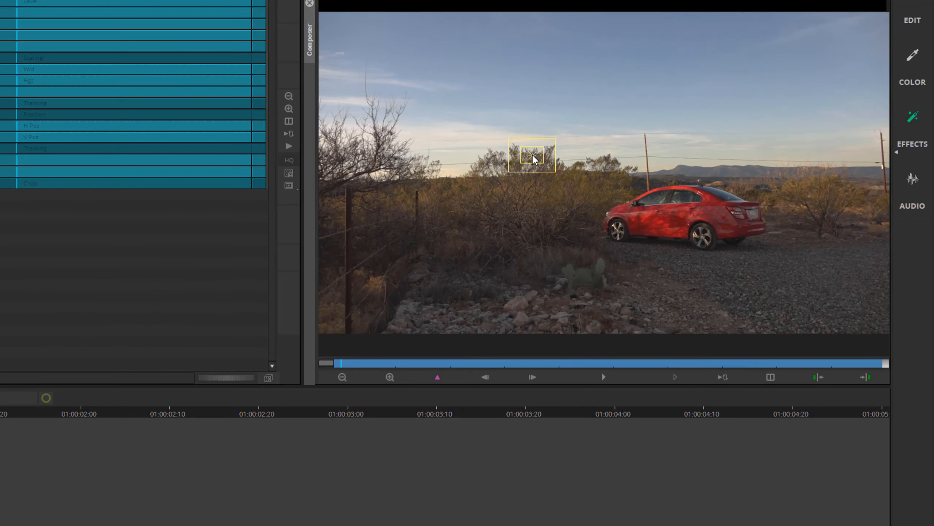
left_click(688, 126)
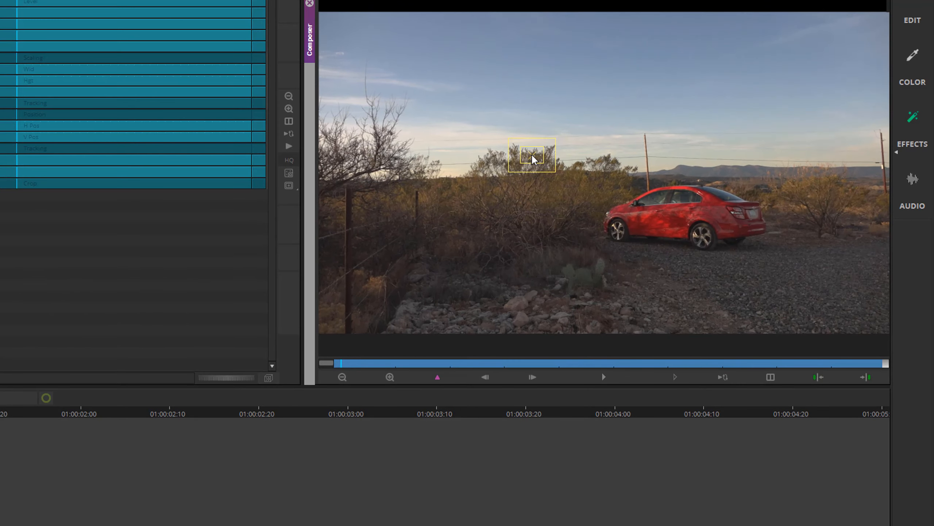
left_click_drag(533, 159, 493, 156)
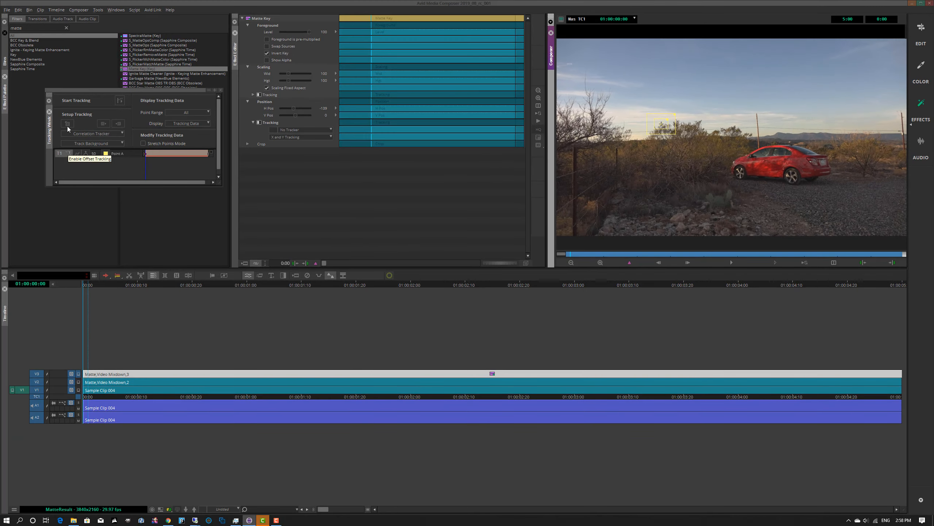
left_click_drag(71, 90, 364, 156)
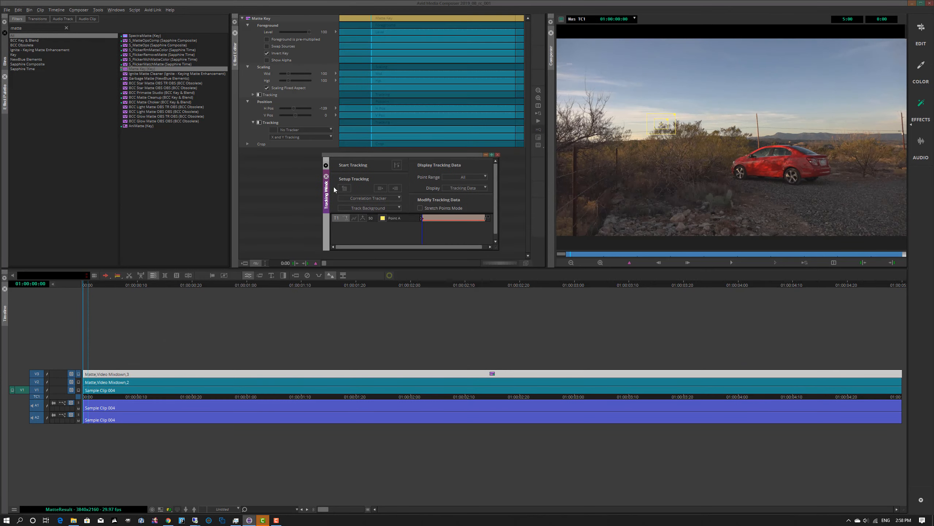
Add a second tracker, Point B, and position it on the bush top just beside the utility pole near the car.
left_click(344, 188)
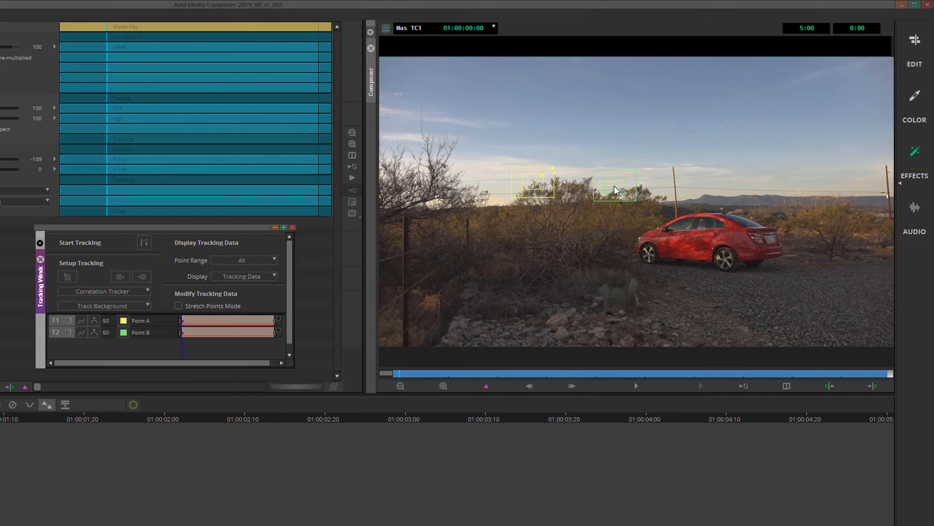
left_click(721, 126)
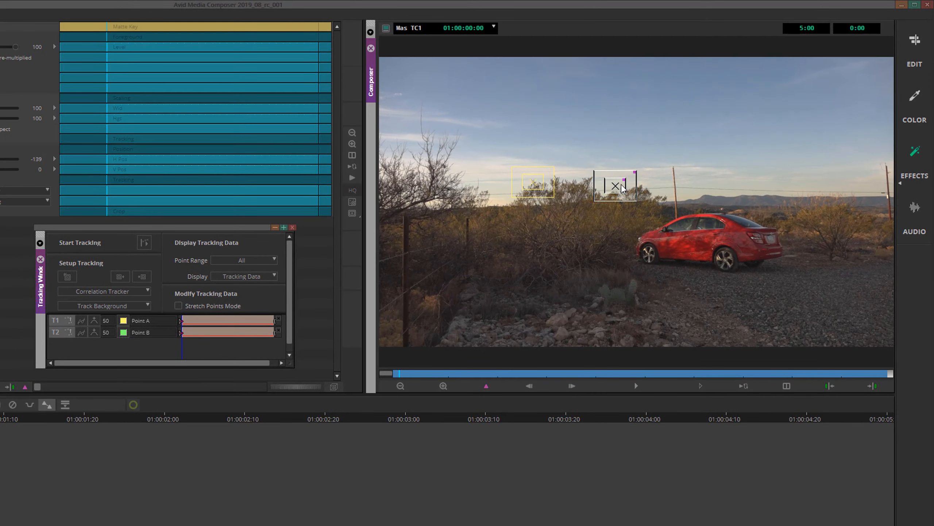
left_click_drag(622, 185, 654, 192)
left_click_drag(641, 184, 640, 184)
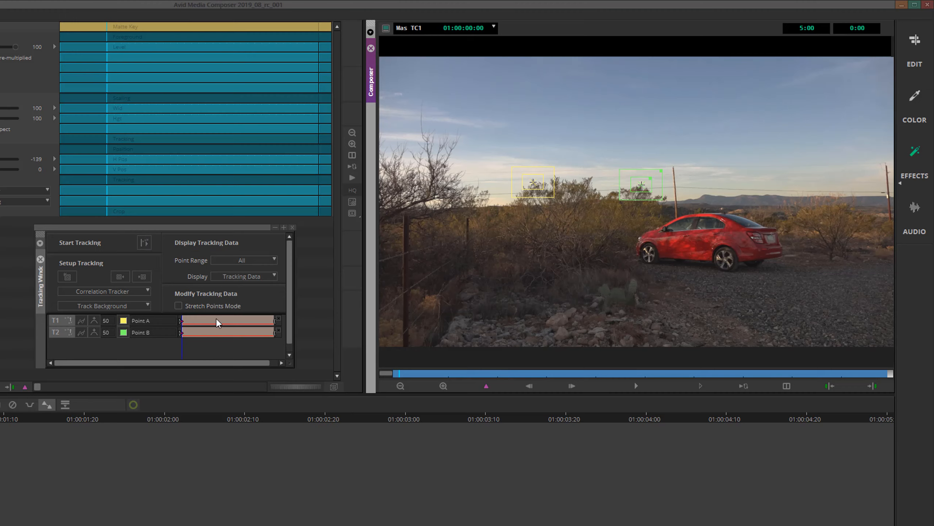
Track both Point A and Point B through the clip from its first frame and close the tracking window.
left_click(54, 320)
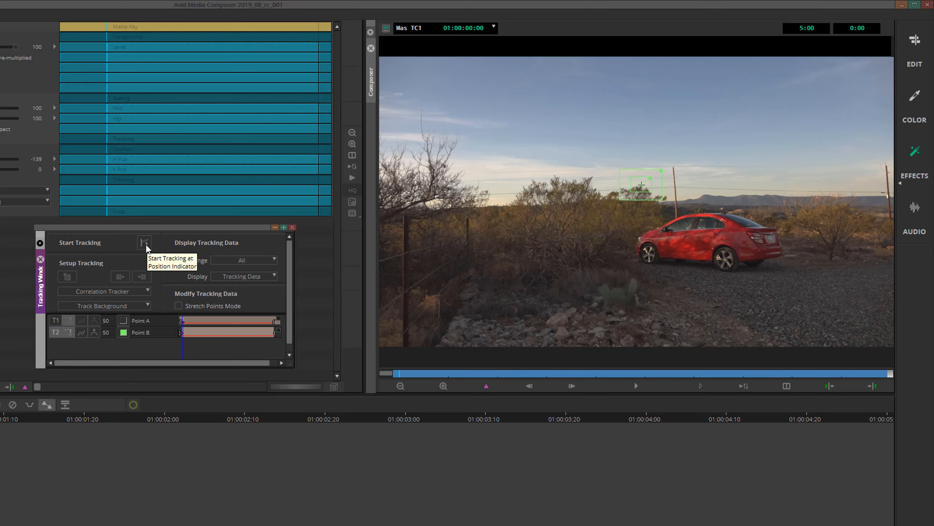
left_click(54, 320)
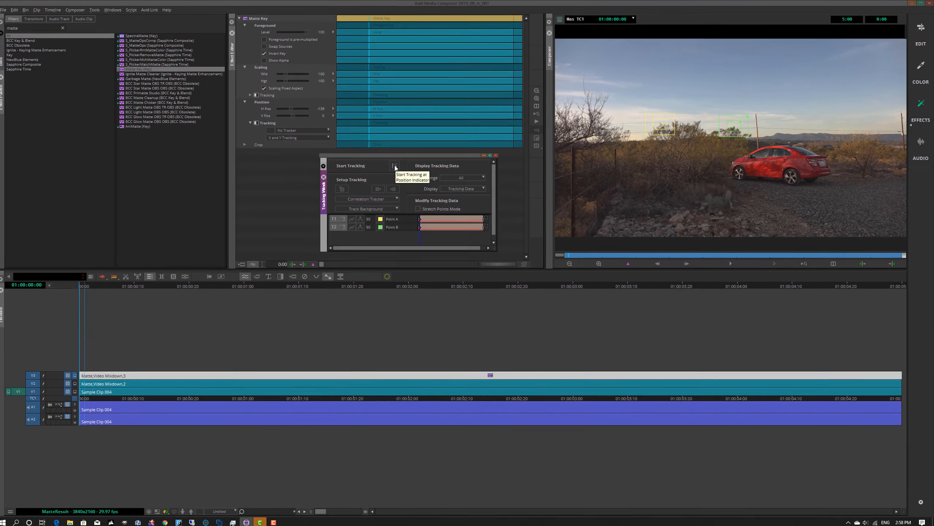
left_click(395, 166)
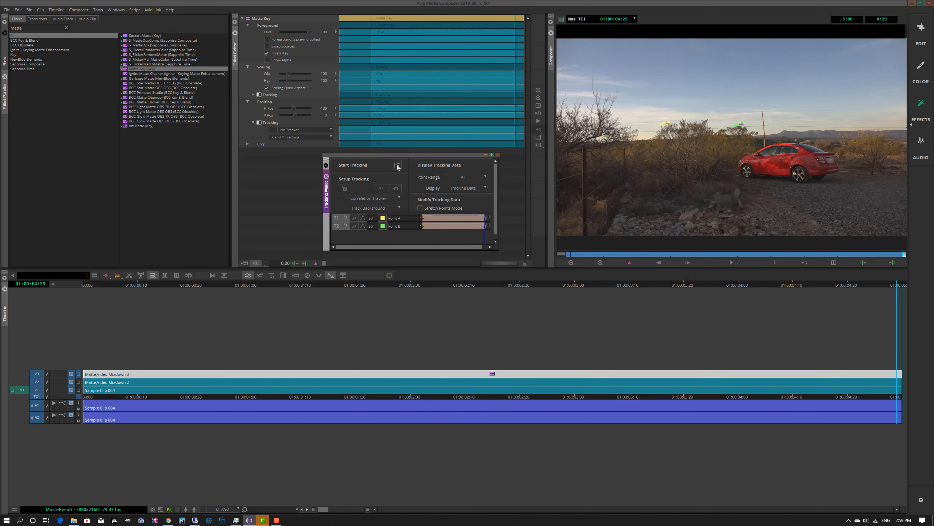
left_click(498, 155)
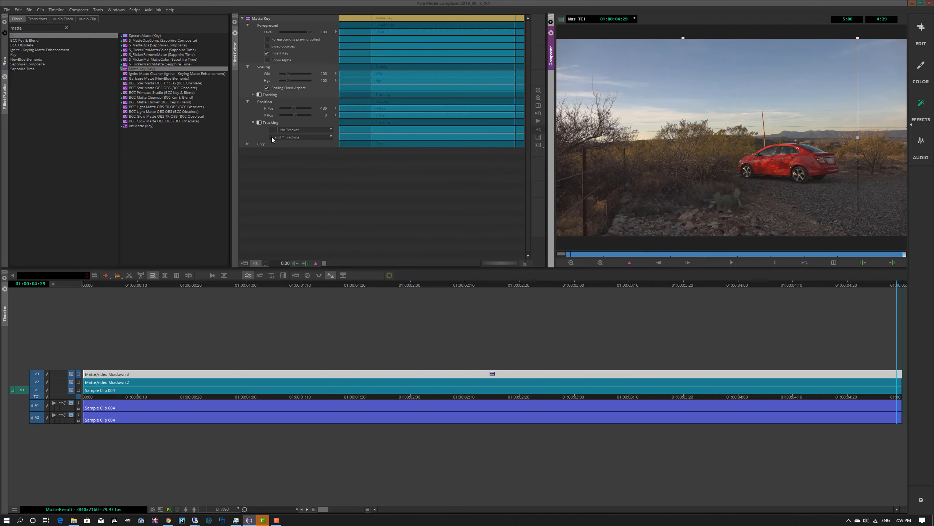
Assign T1 Point A as the tracker for the Matte Key's Position.
left_click(303, 131)
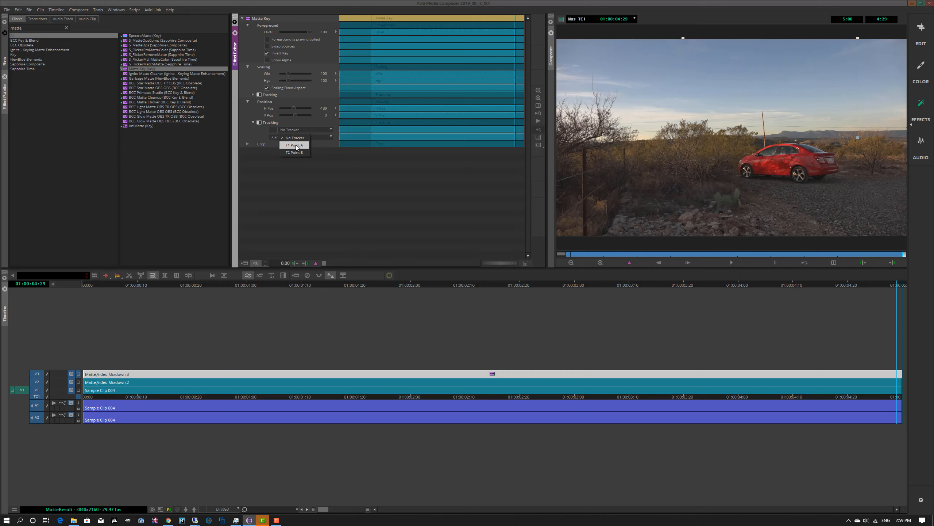
left_click(296, 146)
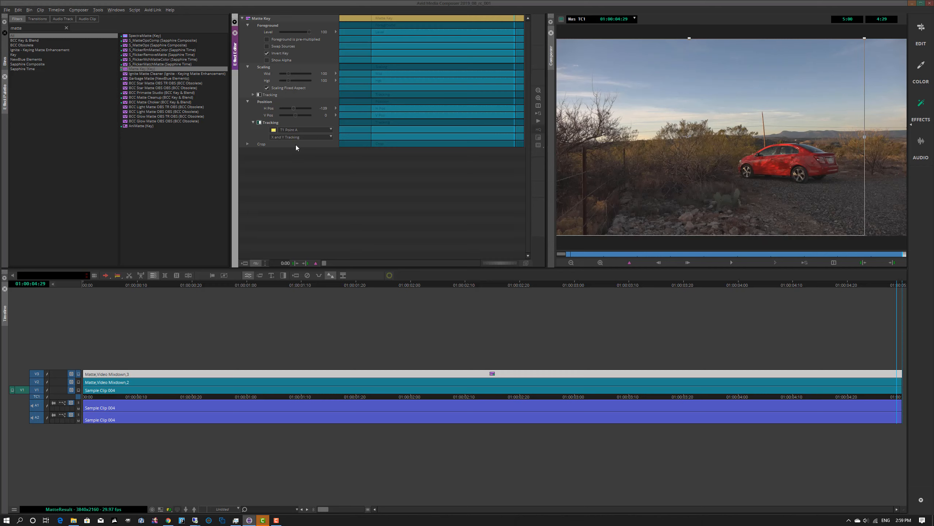
Play the clip from its first frame to check how the logo follows the background with position tracking.
left_click(572, 254)
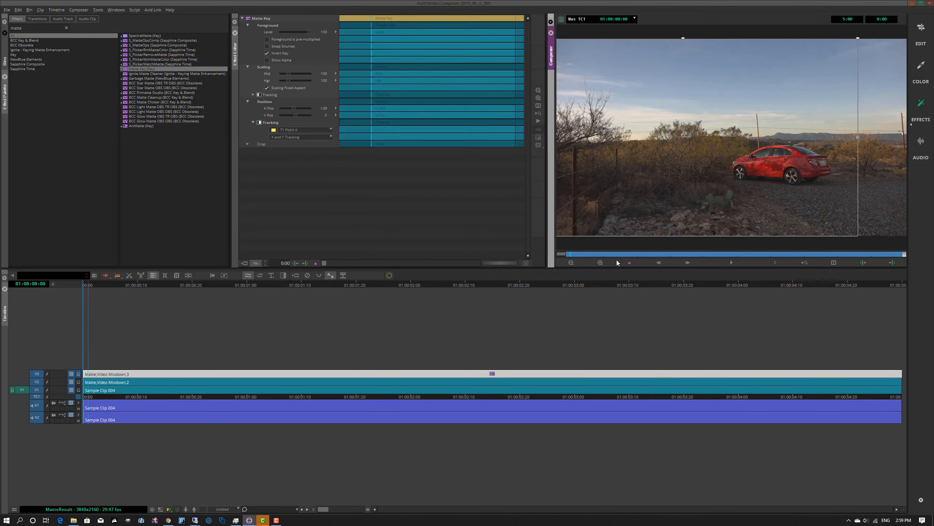
left_click(733, 263)
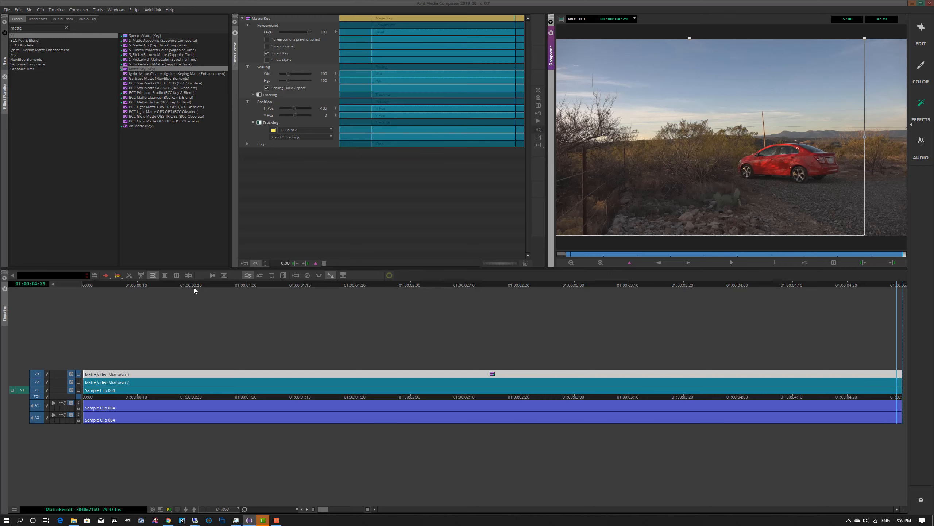
Park at 01:00:00:23, where the logo is visible, and promote the Matte Key to its 3D version.
left_click(208, 286)
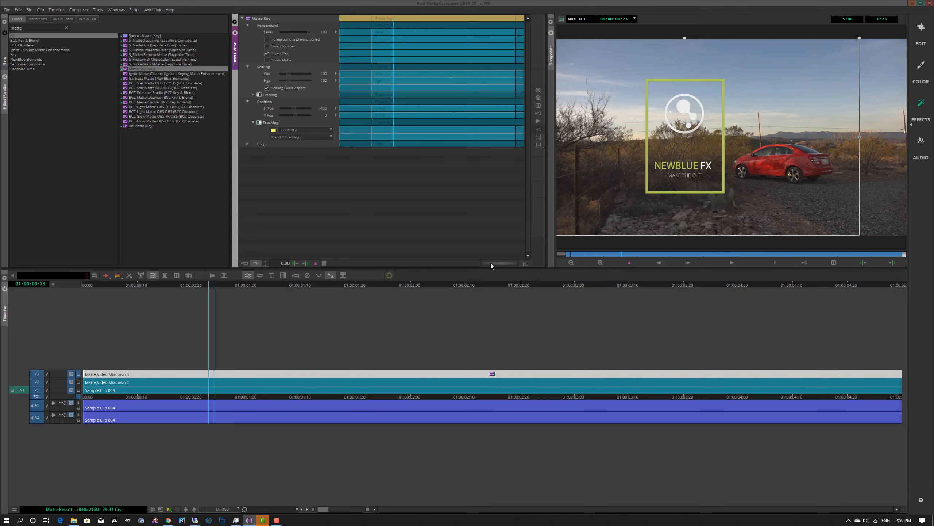
left_click(526, 263)
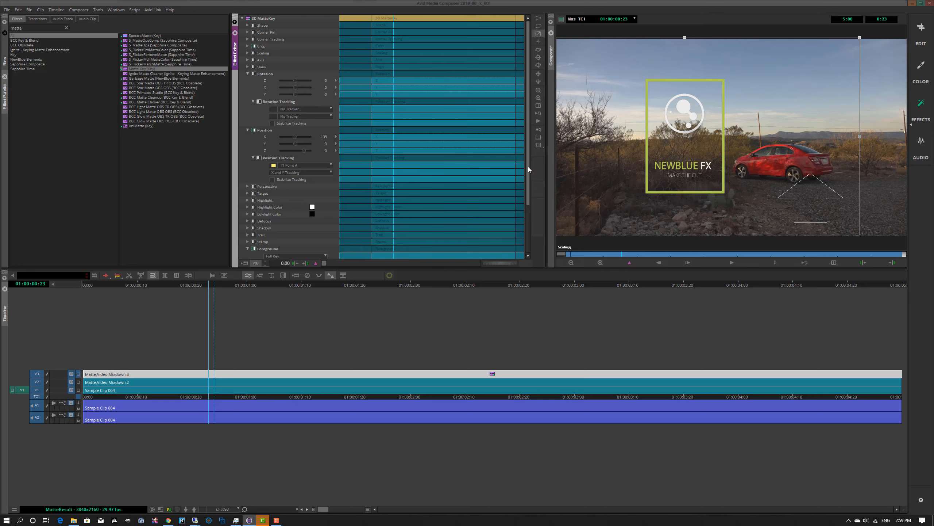
Assign T1 Point A and T2 Point B as the two trackers for the 3D Matte Key's Rotation Tracking.
left_click_drag(529, 167, 534, 225)
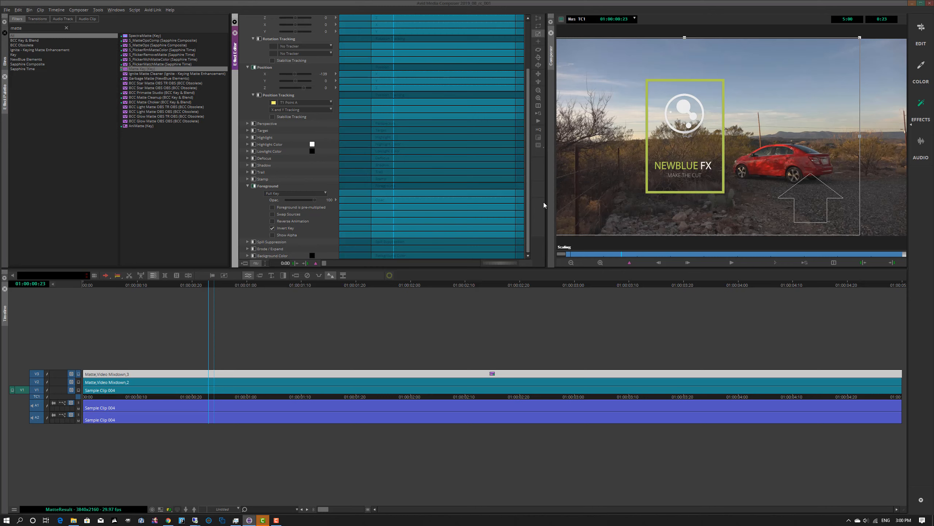
left_click_drag(528, 214, 520, 145)
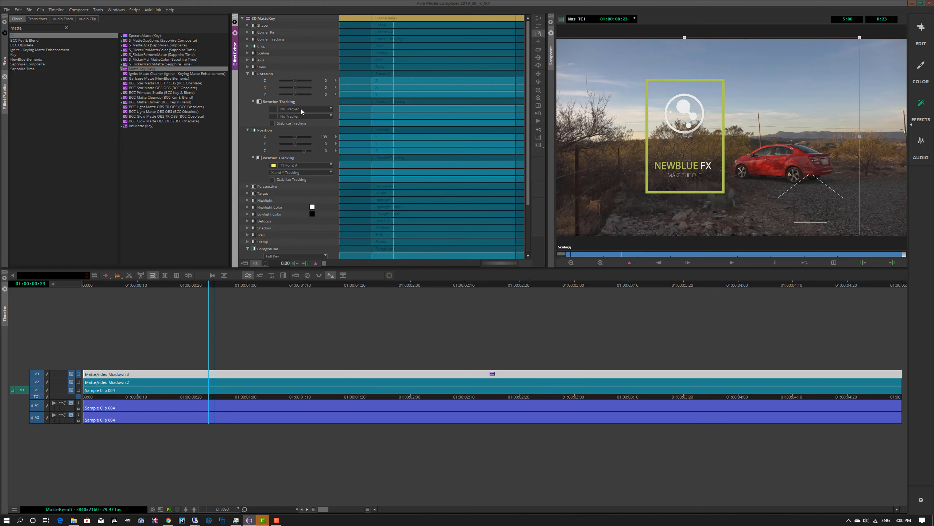
left_click(327, 108)
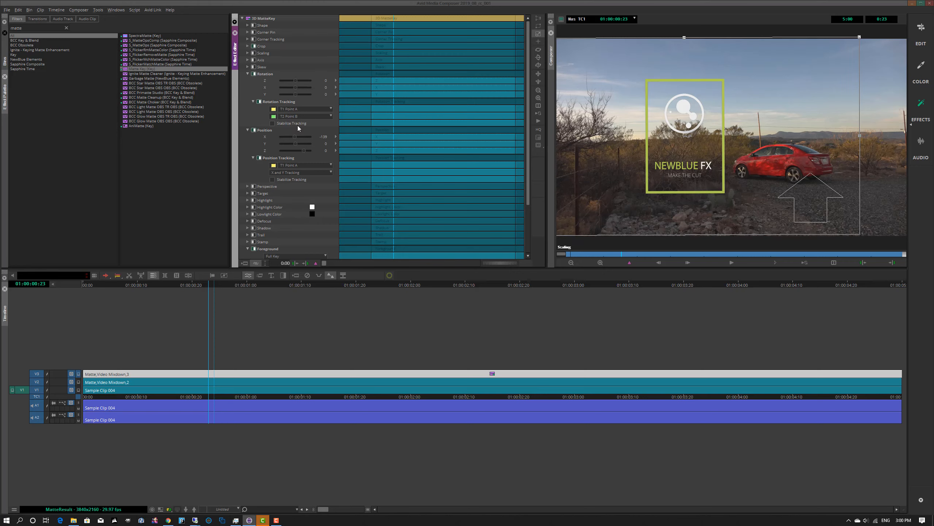
left_click(298, 125)
left_click(329, 116)
Play the clip from its beginning to check the logo with both position and rotation tracking applied.
left_click(571, 254)
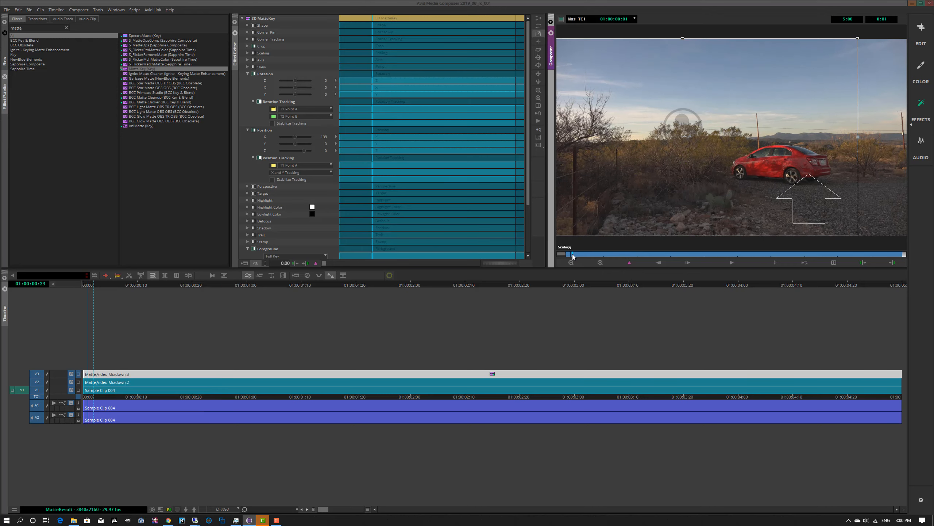
left_click(731, 263)
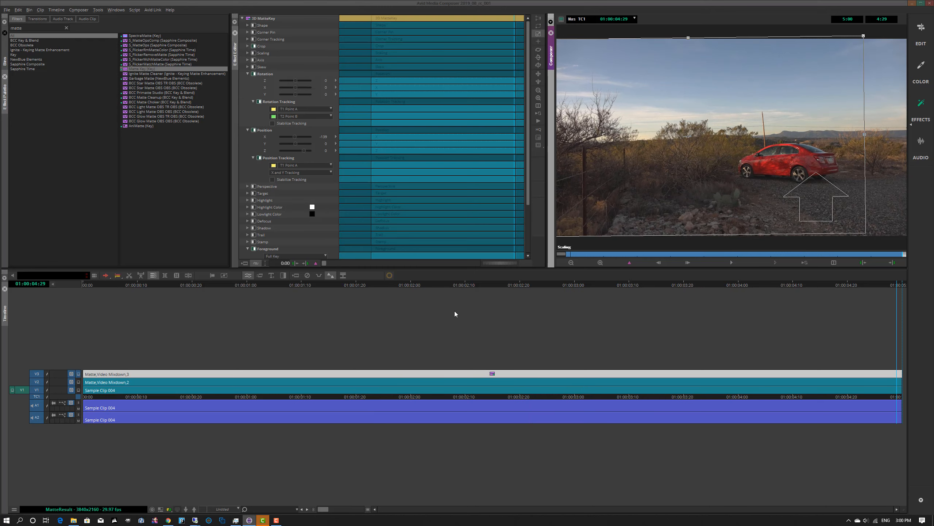
Switch to the Edit workspace and review the tracked composite by playing and rewinding the sequence, ending parked at 01:00:02:04.
left_click(921, 33)
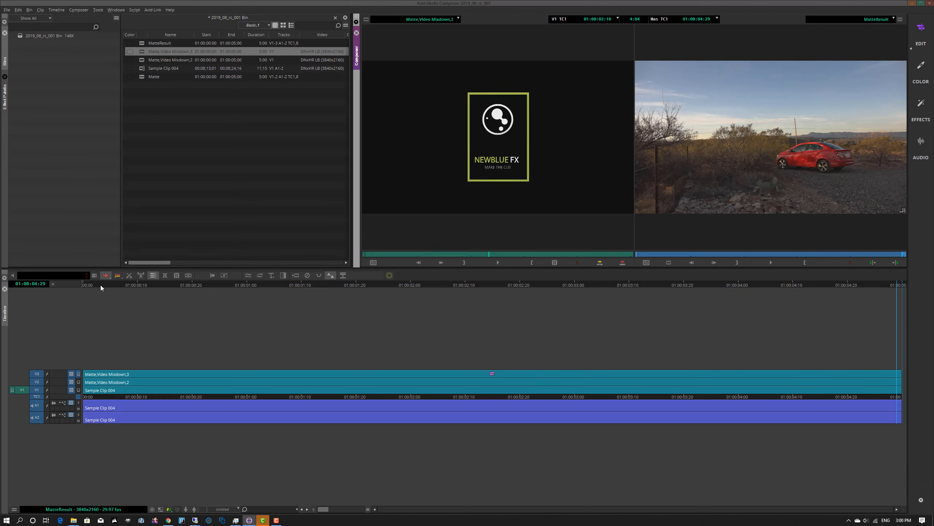
left_click(85, 288)
key("space")
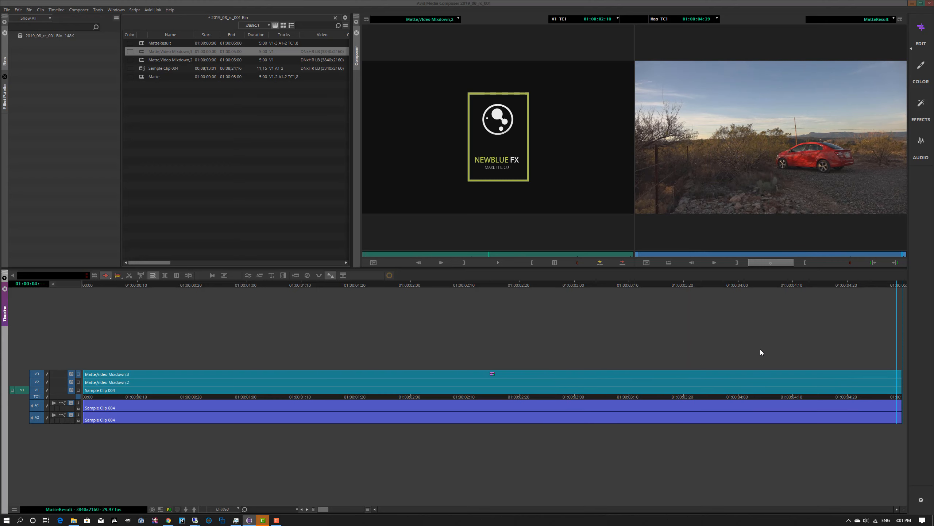
key("j")
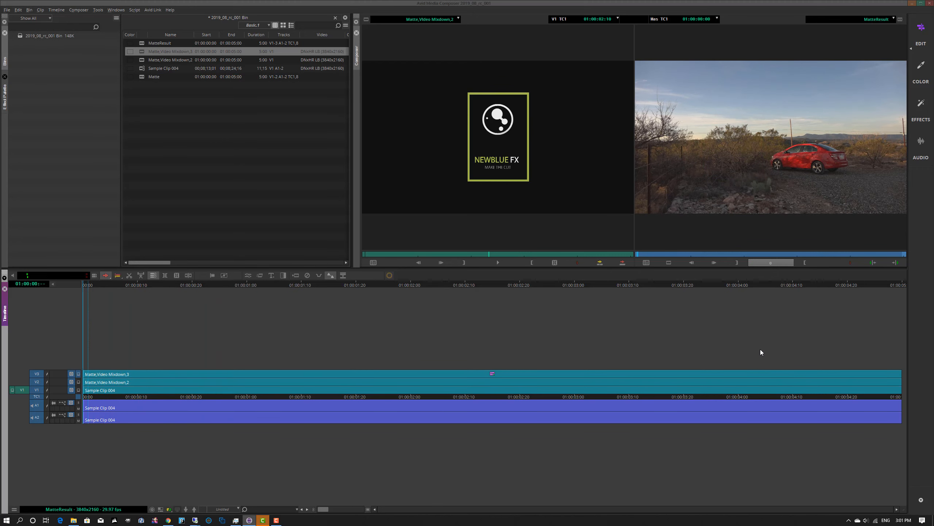
key("space")
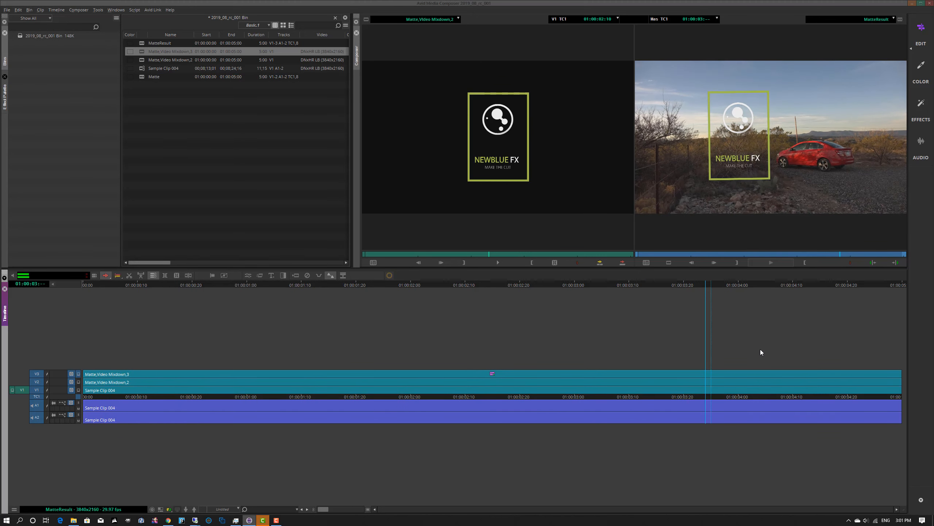
key("j")
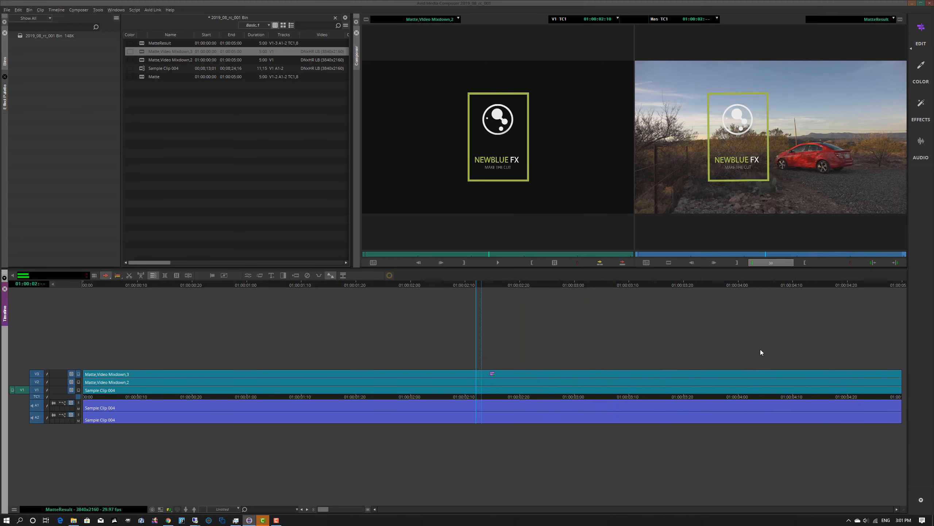
key("k")
key("F3")
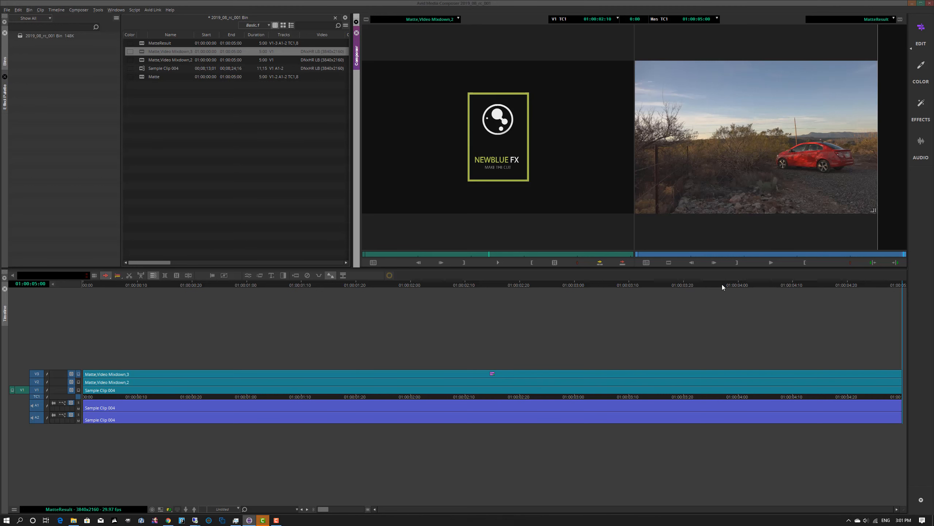
left_click(752, 253)
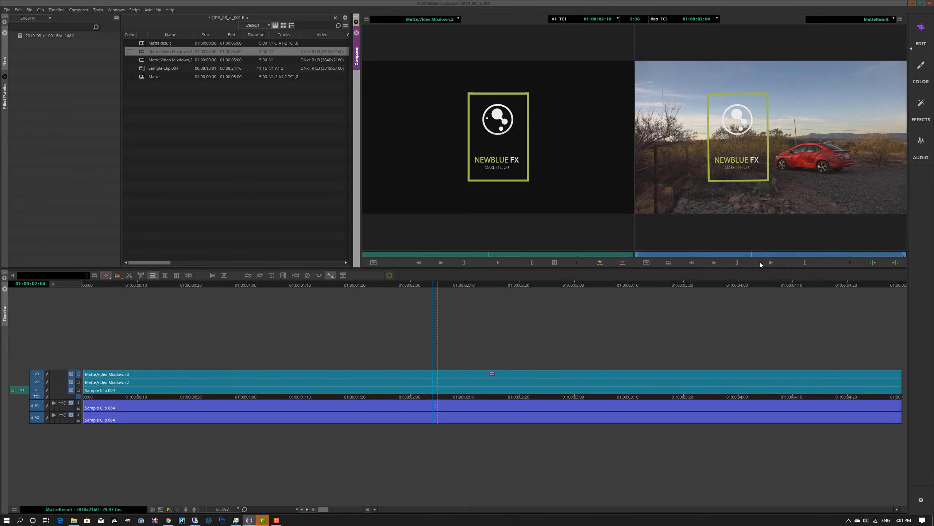